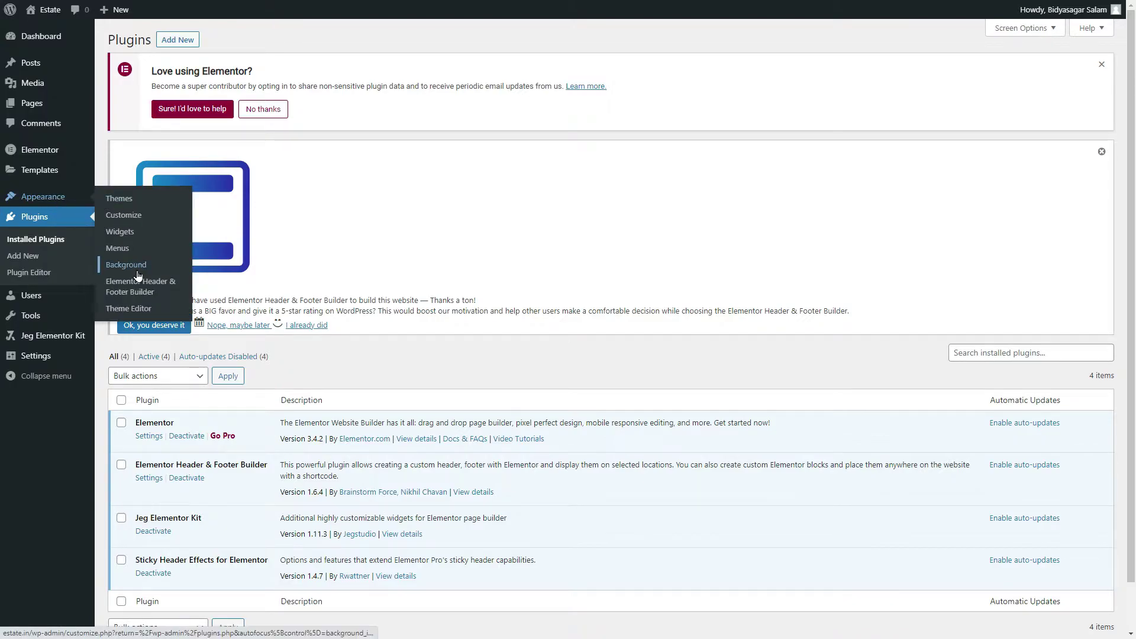
Start a new template from the Elementor Header & Footer Builder list.
left_click(144, 286)
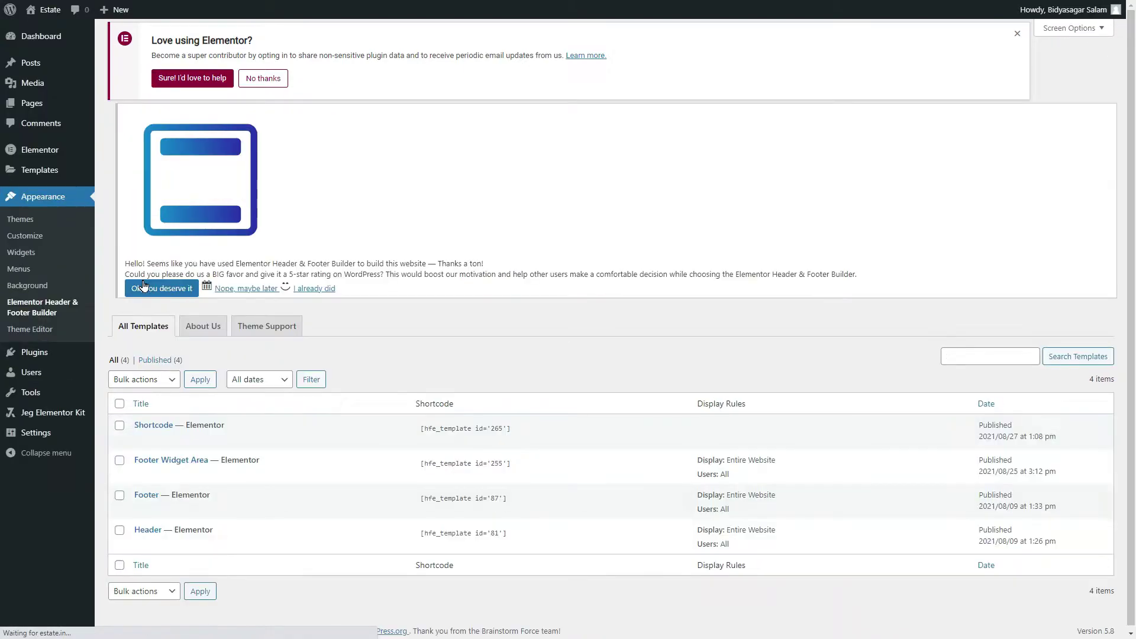
scroll(290, 296, "down", 1)
scroll(290, 296, "up", 1)
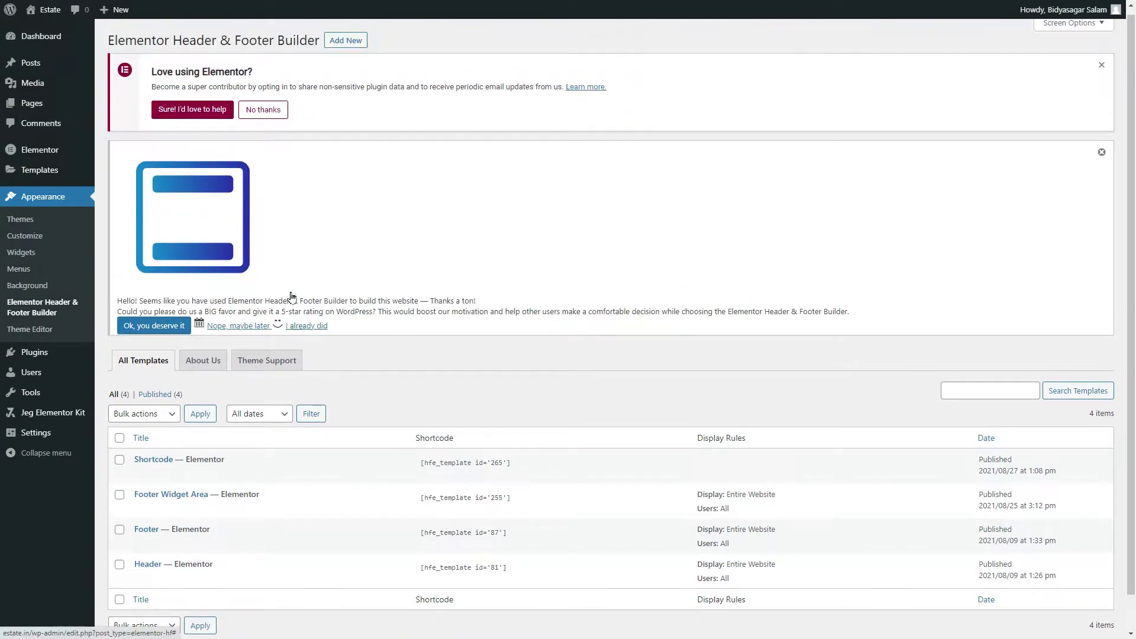
left_click(348, 47)
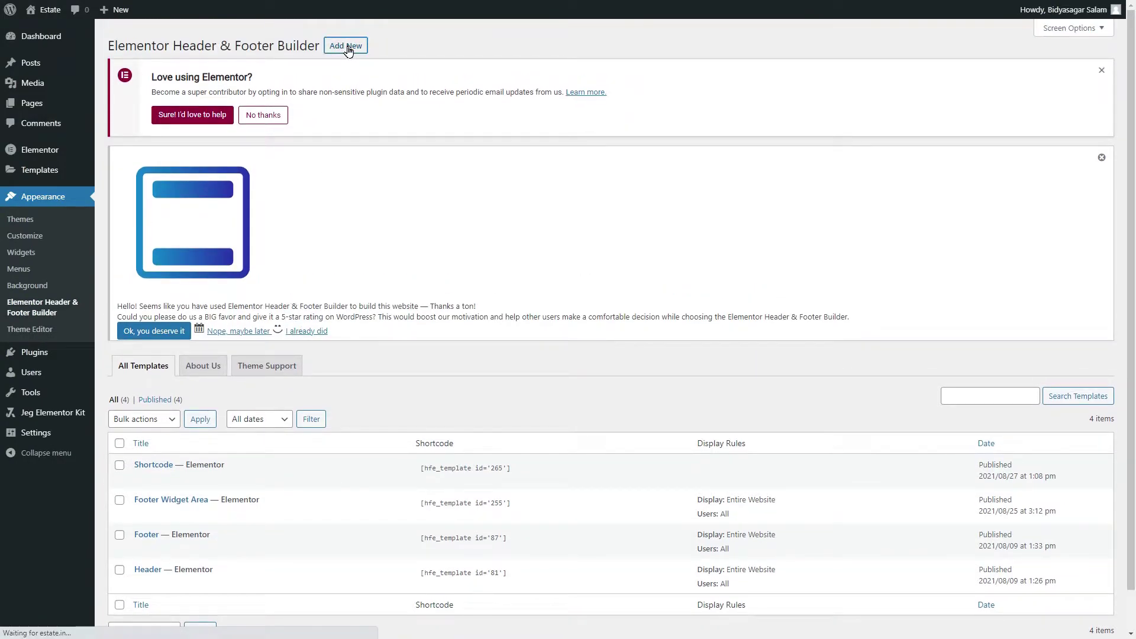
Title the template 'Template Shortcode' and set its type to Custom Block.
scroll(355, 319, "down", 1)
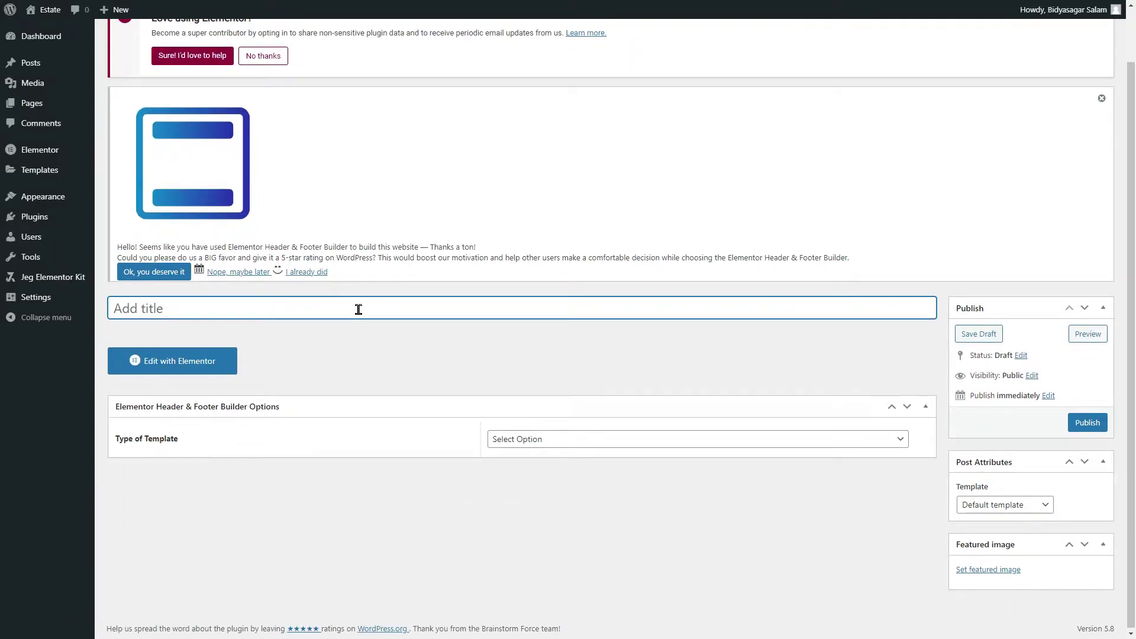
type("Template SHo")
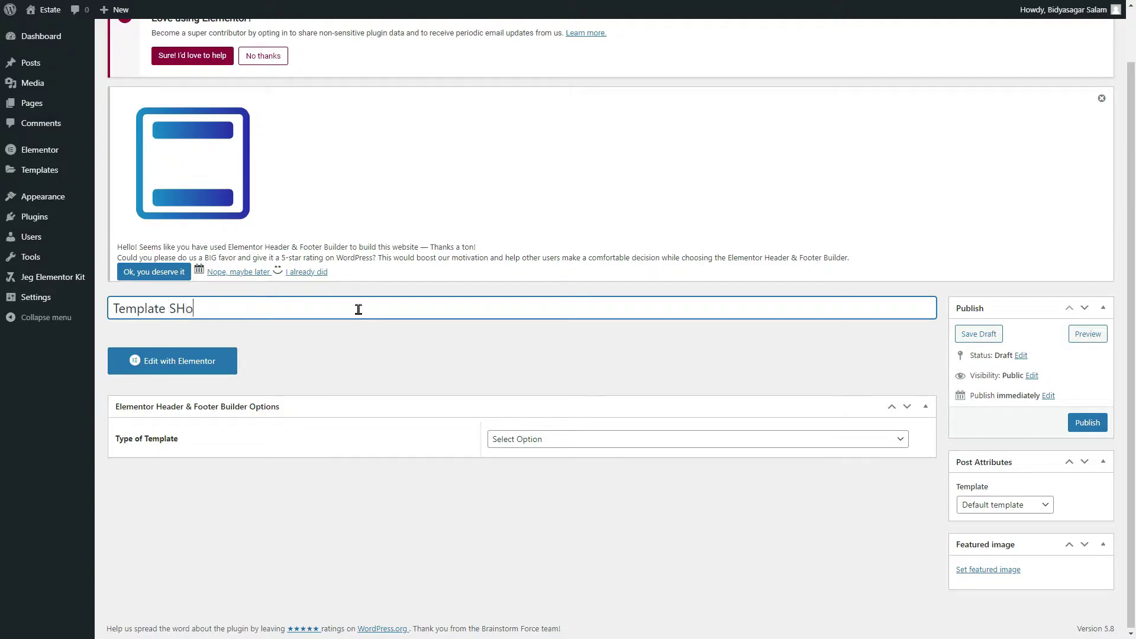
key("BackSpace")
key("BackSpace")
type("hor")
type("tcode")
left_click(530, 440)
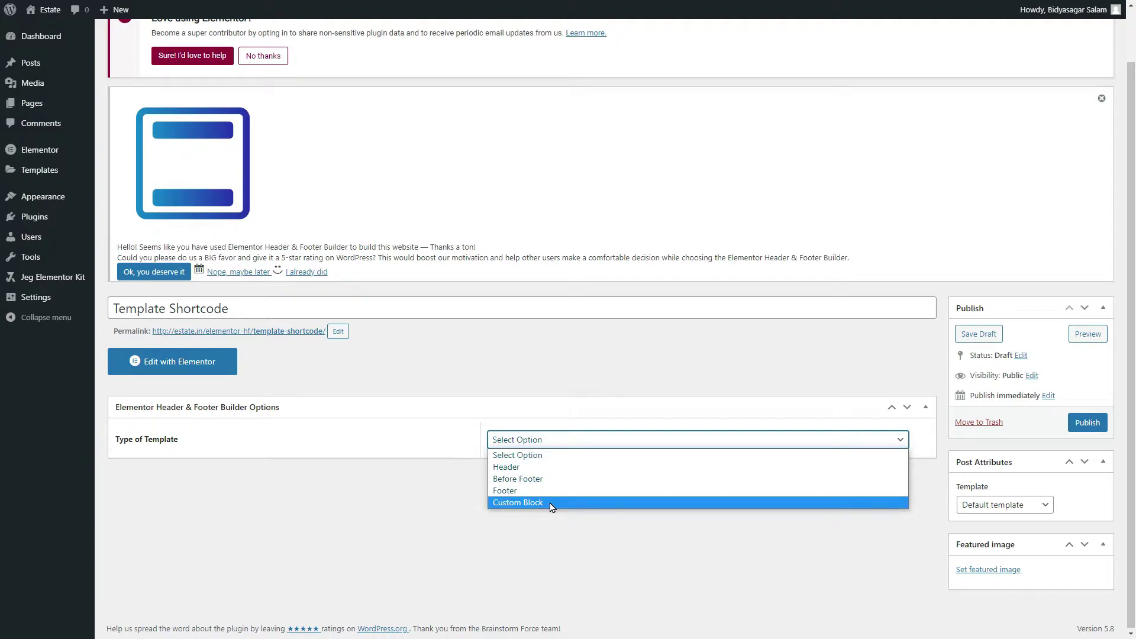
left_click(550, 503)
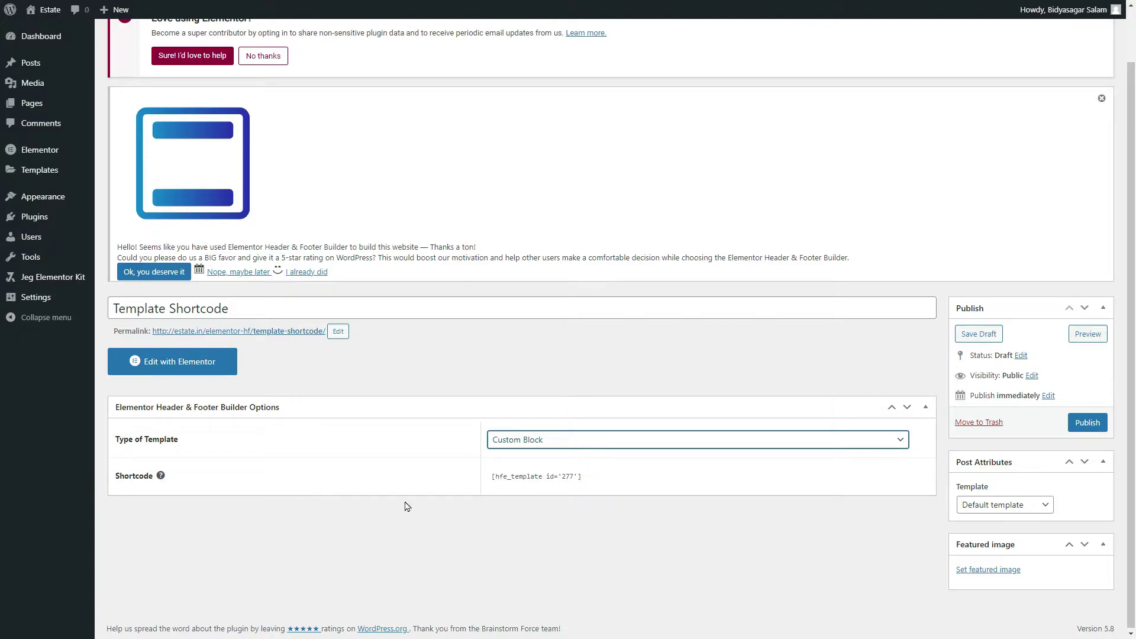
Set the page template to Elementor Canvas, publish, and edit it with Elementor.
left_click(516, 484)
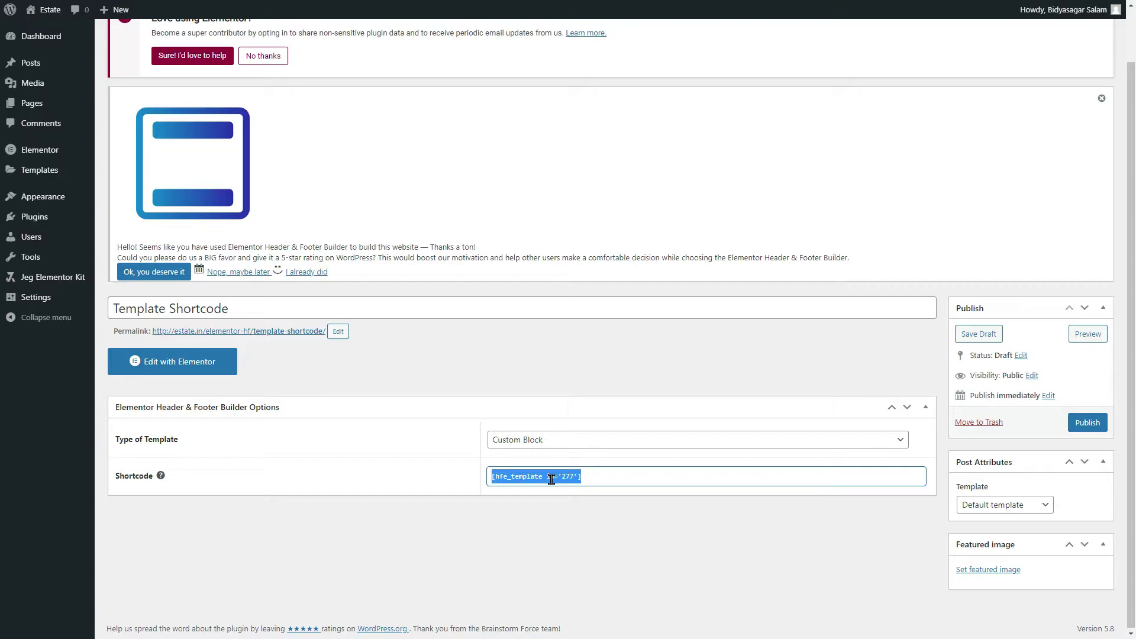
left_click(1001, 510)
left_click(1013, 528)
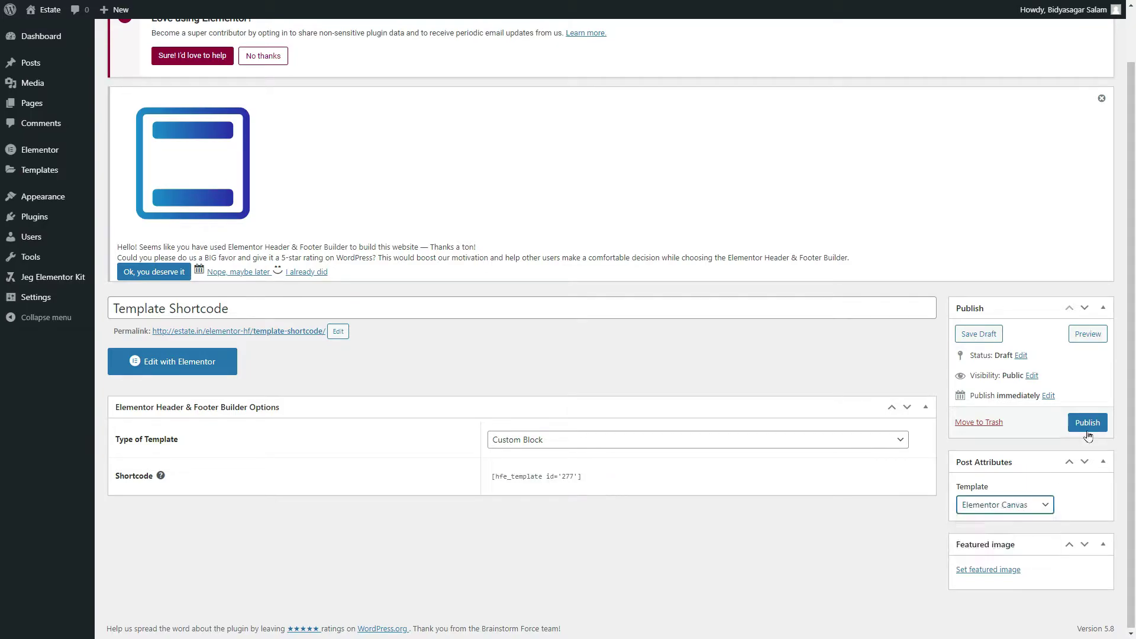
left_click(1087, 430)
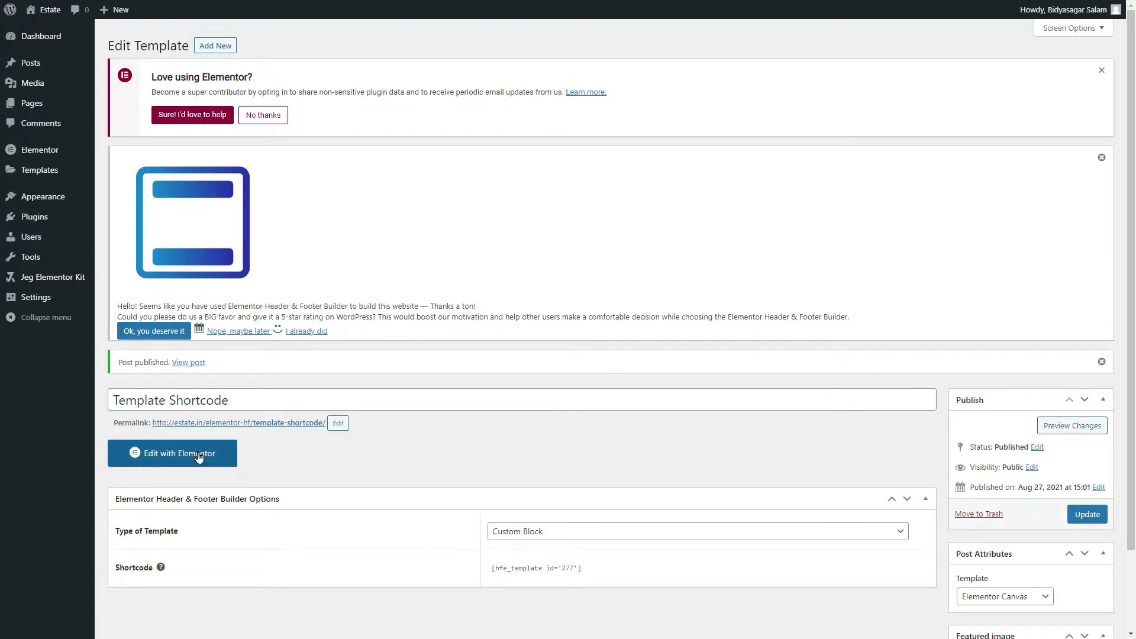
left_click(198, 454)
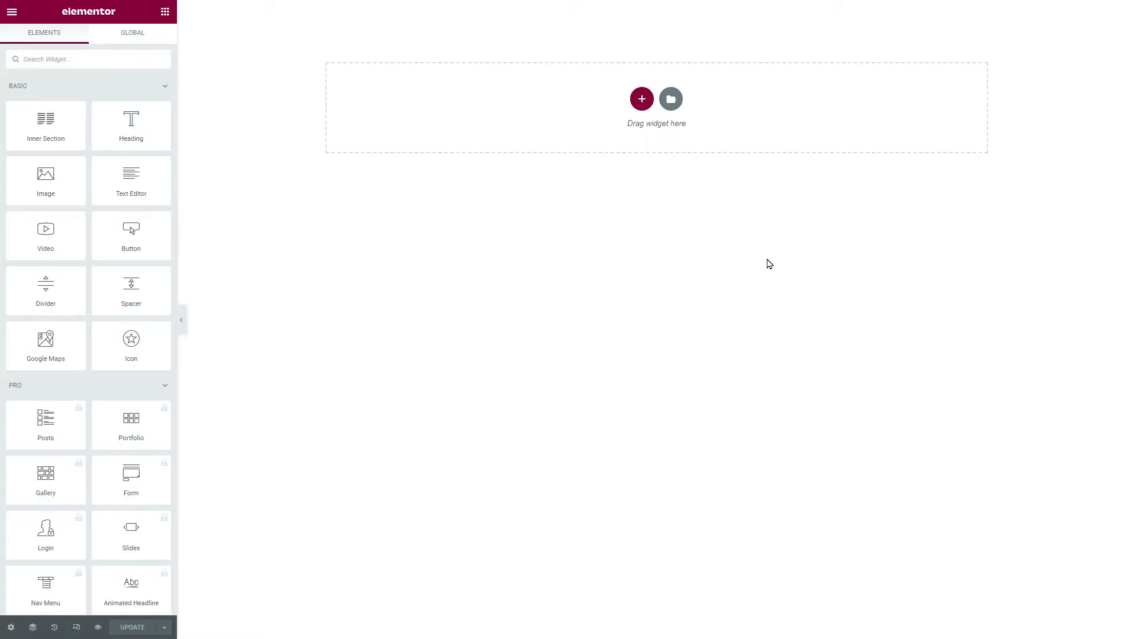
Insert the Alternate Gallery Slide library block into the template and save it.
left_click(672, 101)
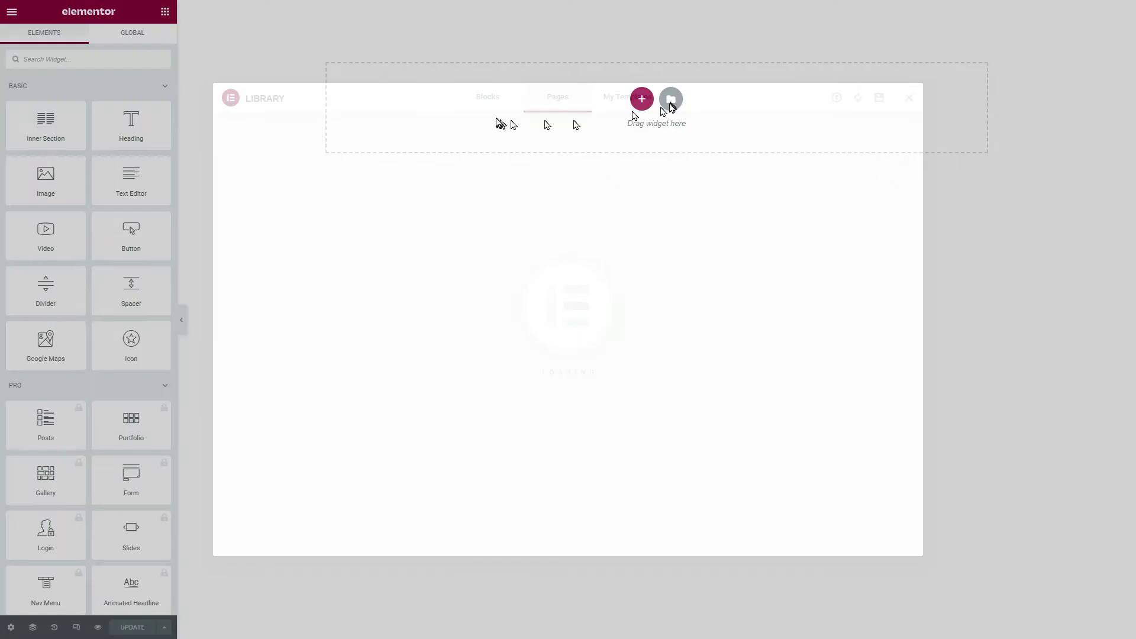
left_click(486, 105)
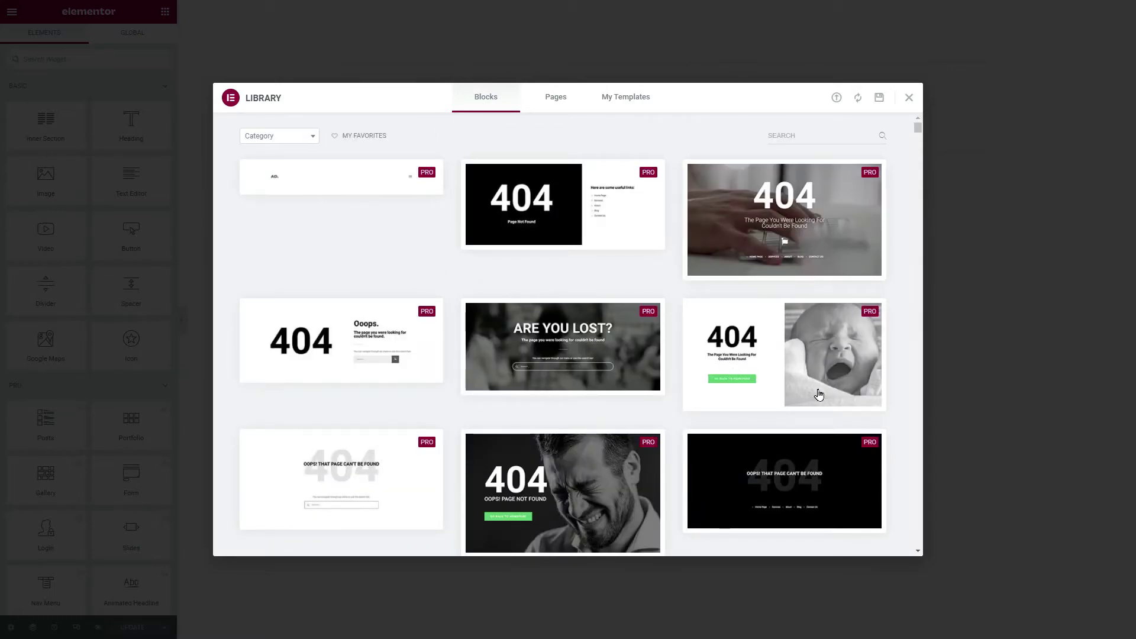
scroll(814, 386, "down", 10)
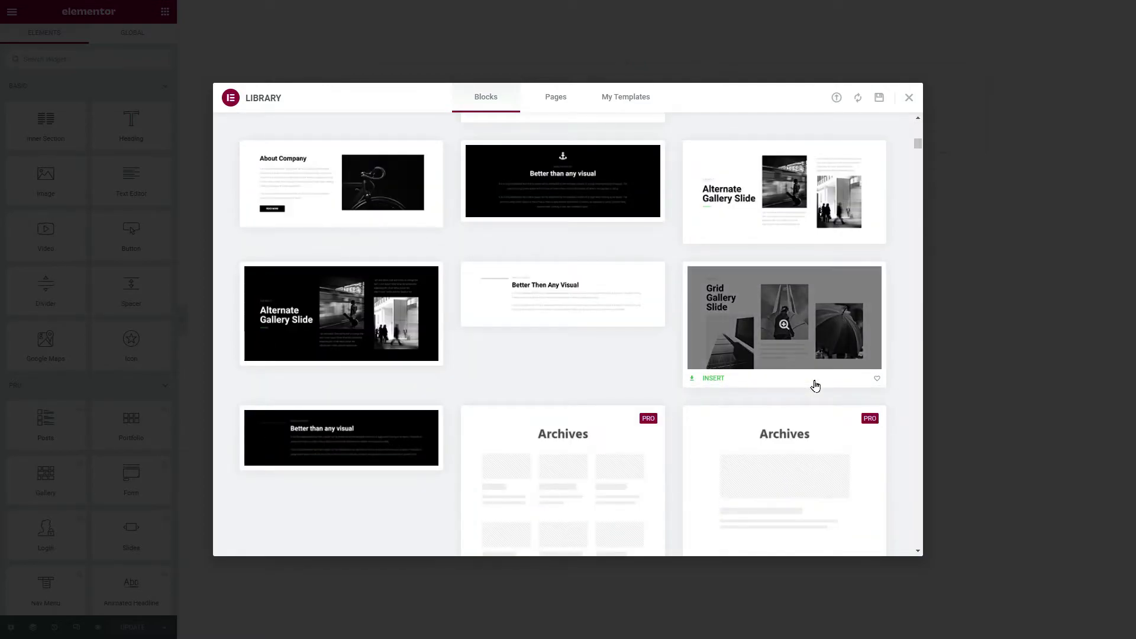
scroll(320, 332, "down", 4)
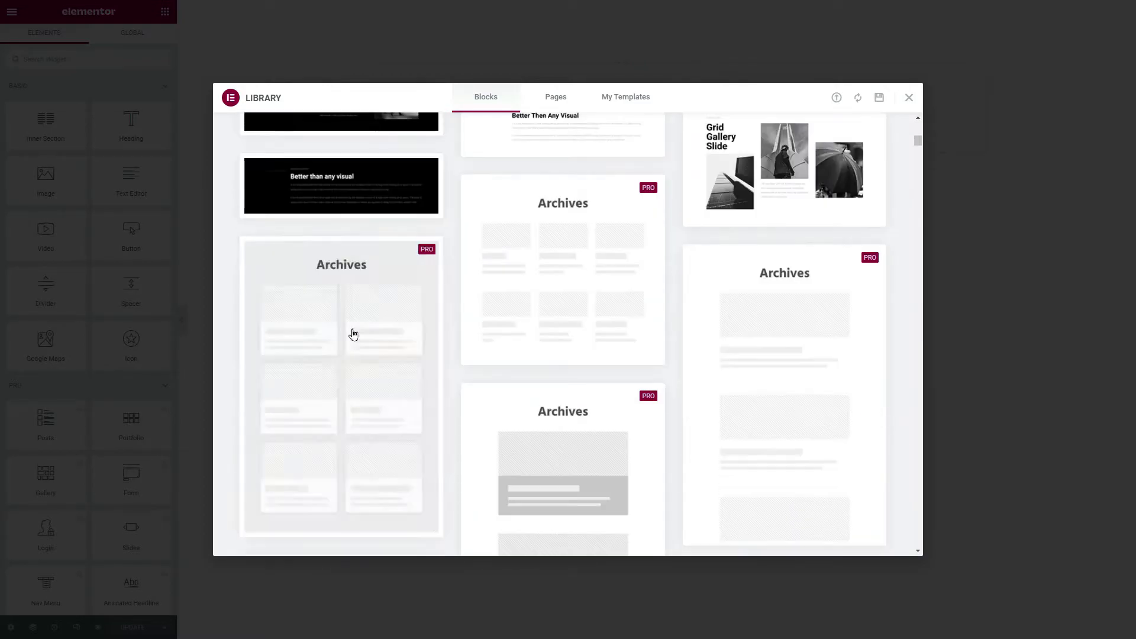
scroll(359, 216, "up", 3)
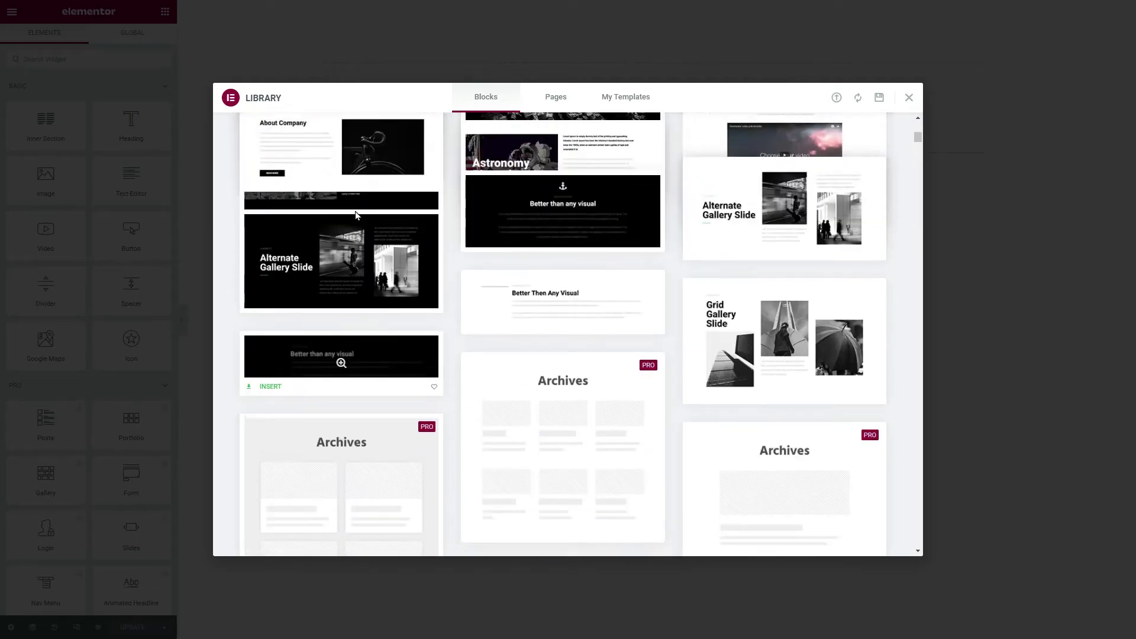
left_click(268, 308)
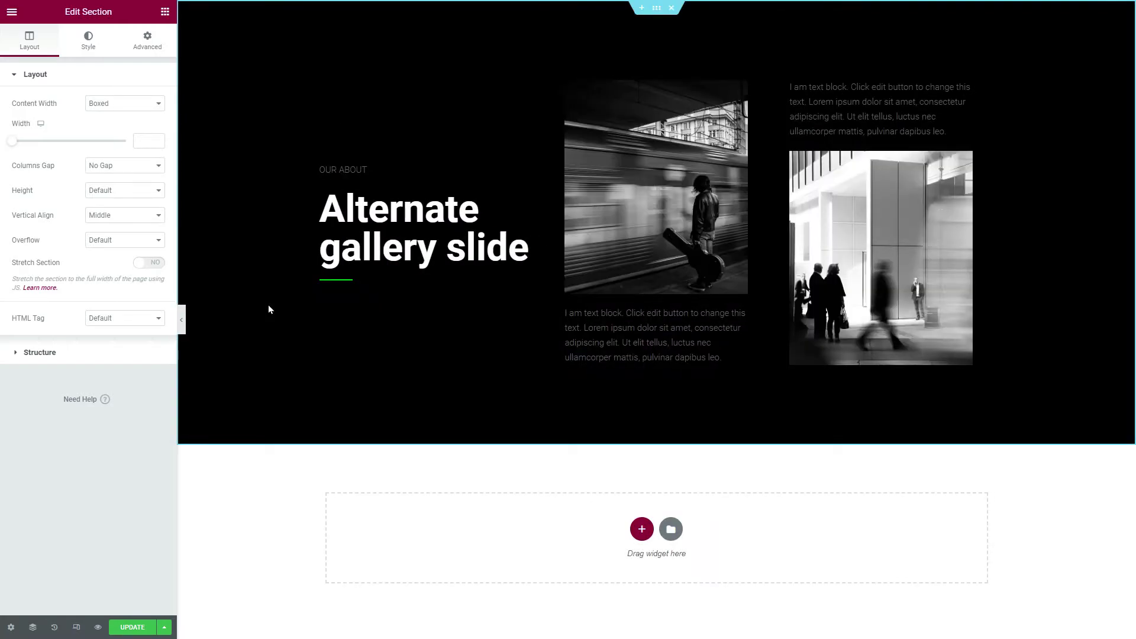
left_click(121, 627)
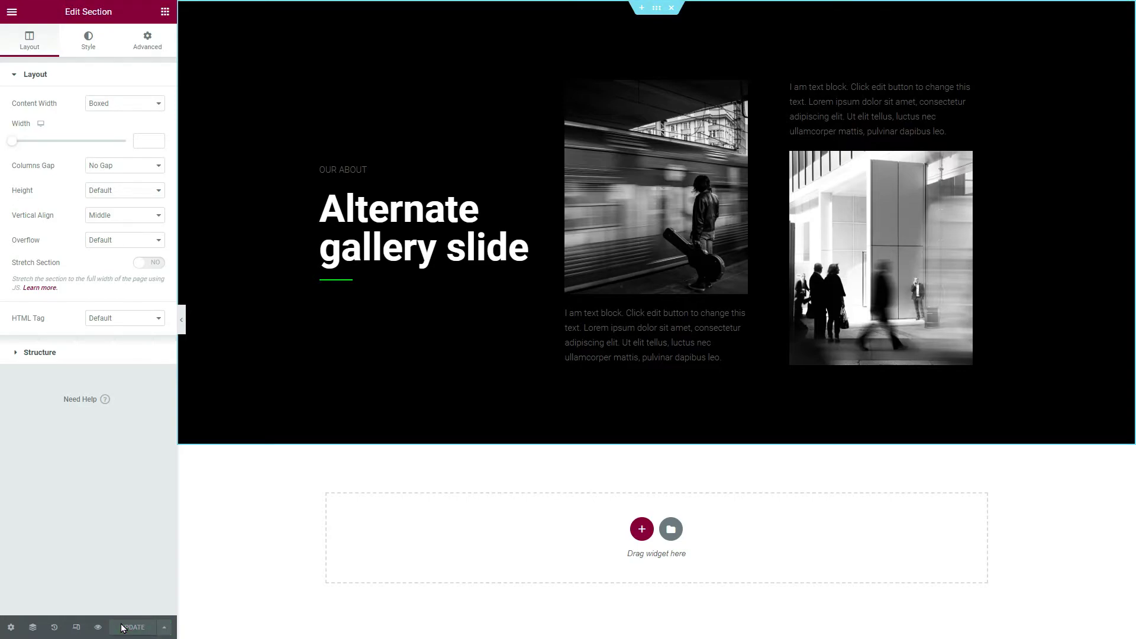
Return to the dashboard and copy the template shortcode [hfe_template id='277'].
left_click(12, 12)
left_click(67, 228)
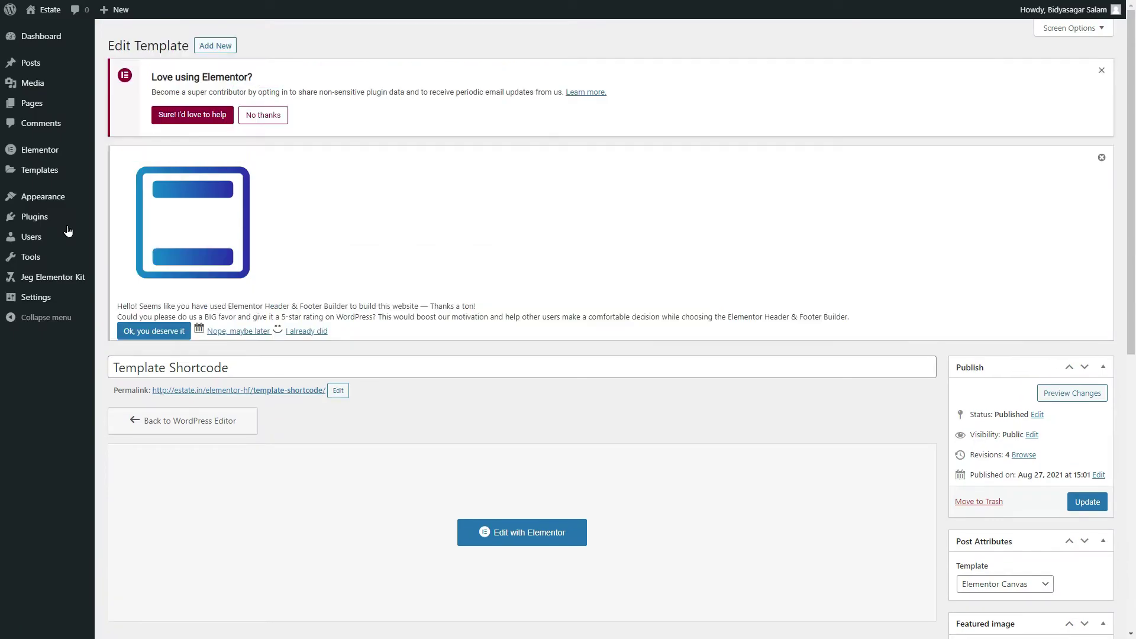
scroll(741, 359, "down", 5)
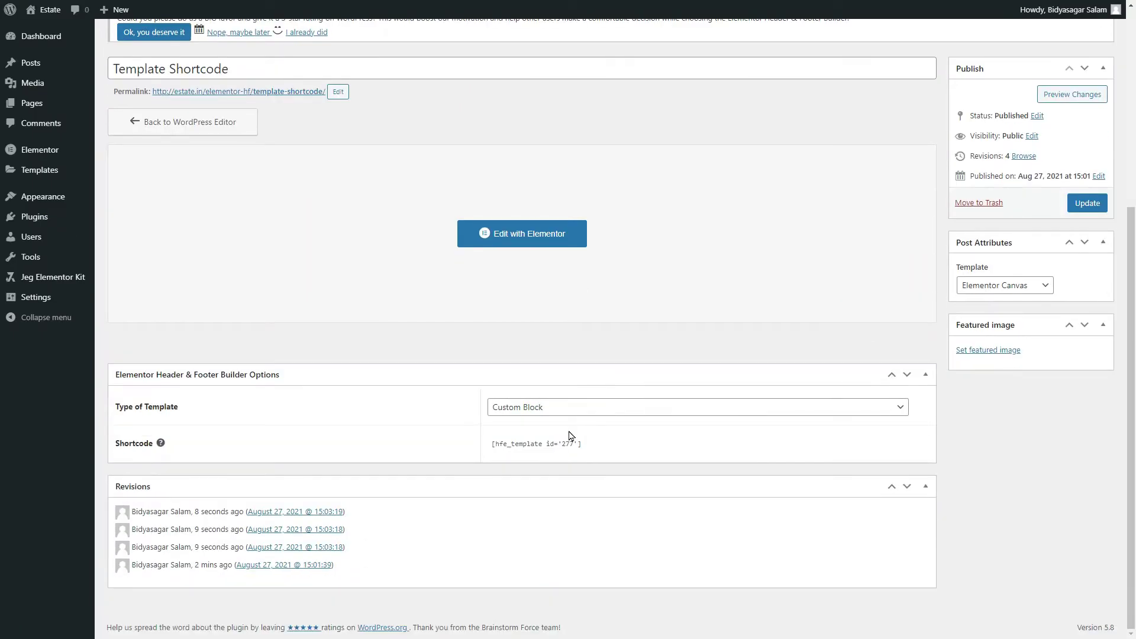
left_click(553, 448)
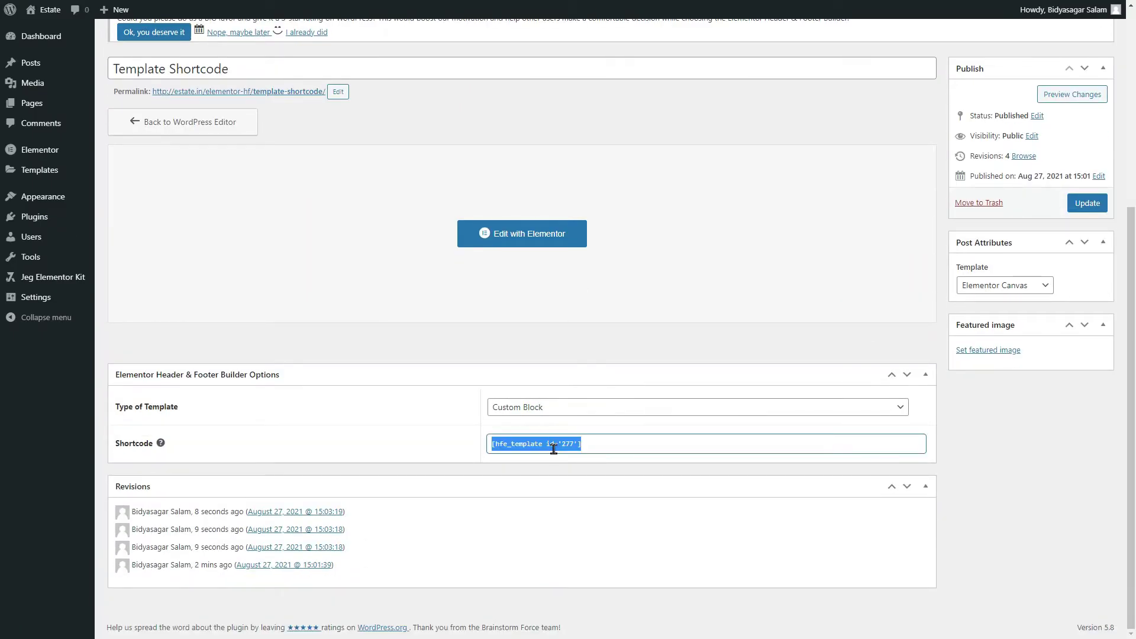
right_click(553, 449)
left_click(587, 460)
Open the Contact page from All Pages in Elementor.
left_click(33, 103)
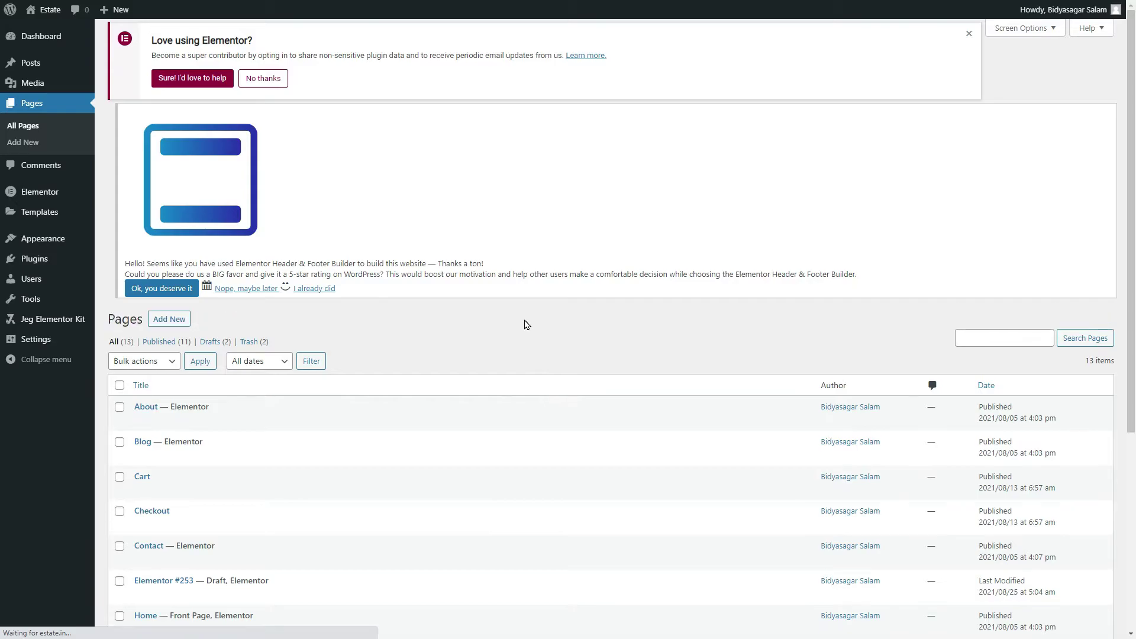
scroll(526, 324, "down", 2)
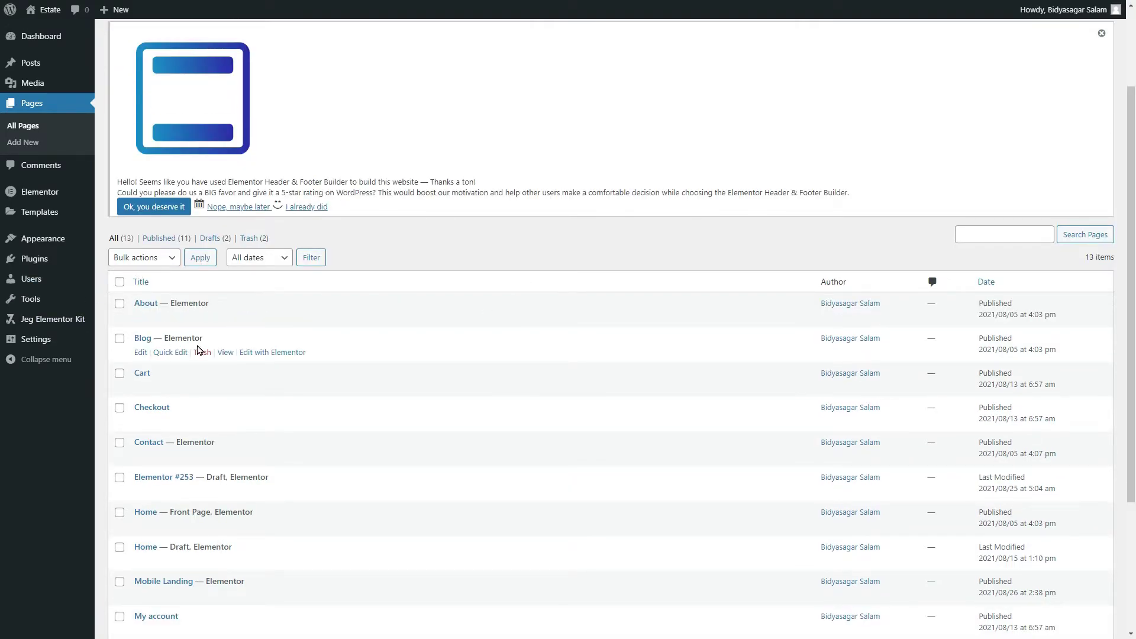
scroll(199, 352, "down", 1)
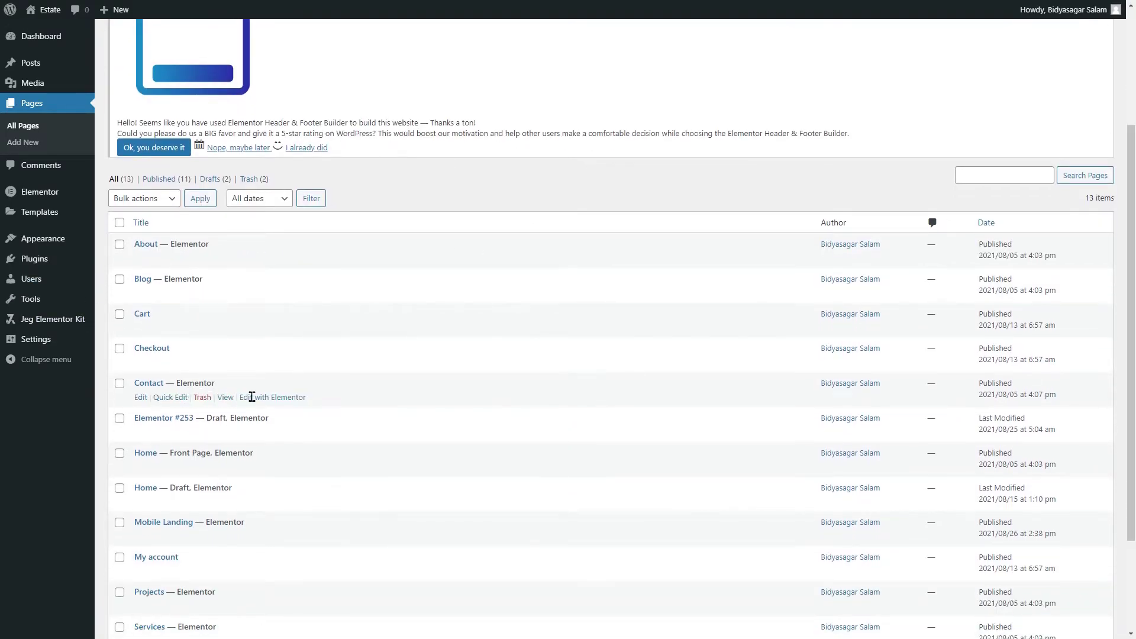
left_click(270, 399)
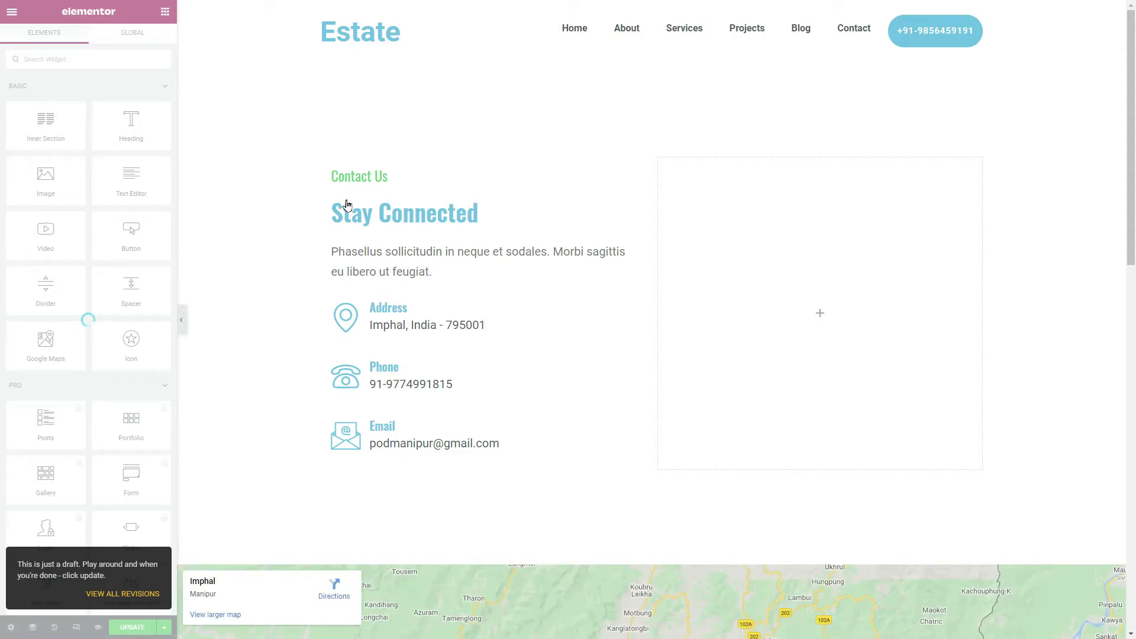
Scroll down the Contact page to the empty sections below the map.
scroll(348, 205, "down", 3)
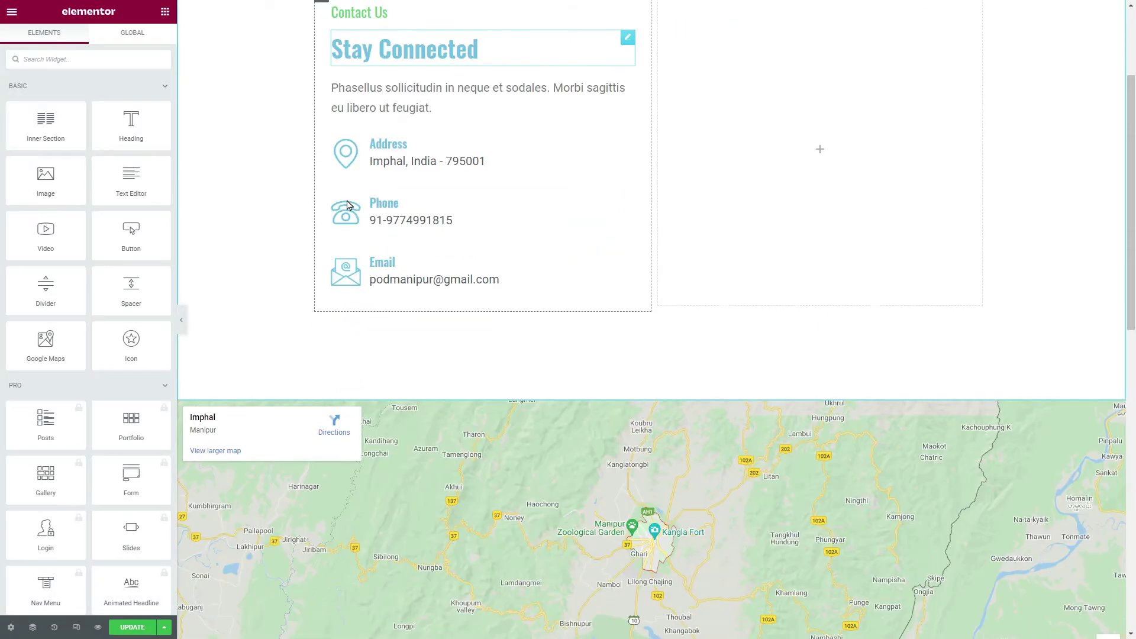
scroll(347, 205, "down", 3)
scroll(347, 204, "down", 1)
scroll(347, 204, "down", 3)
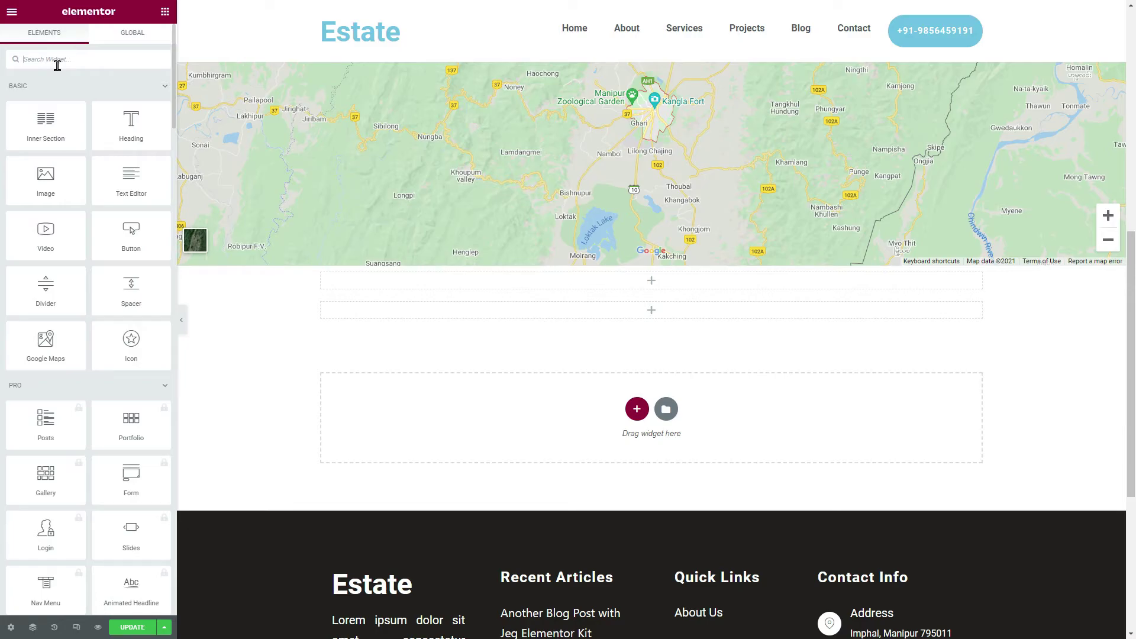
Add a Shortcode widget below the map containing [hfe_template id='277'].
type("short")
left_click_drag(45, 100, 601, 314)
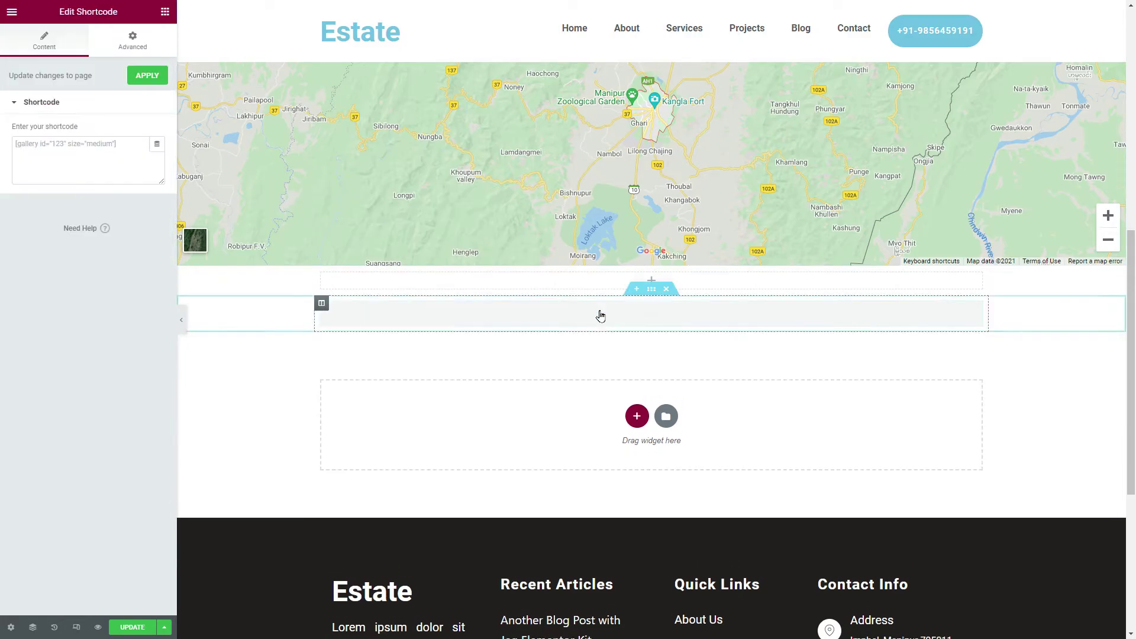
left_click(63, 165)
key("ctrl+v")
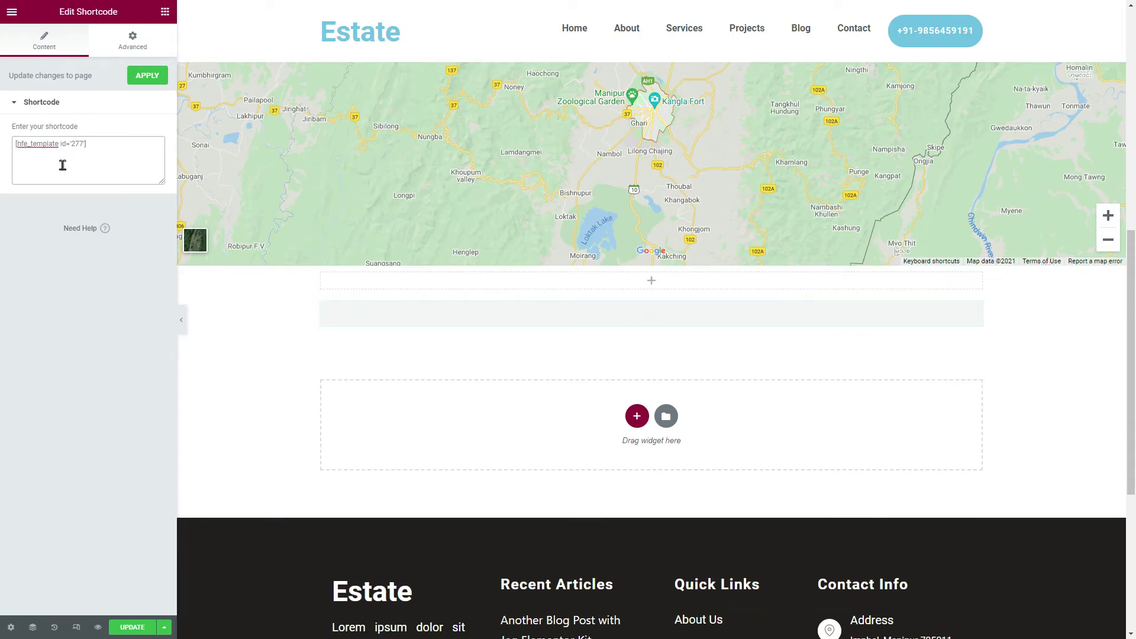
left_click(151, 76)
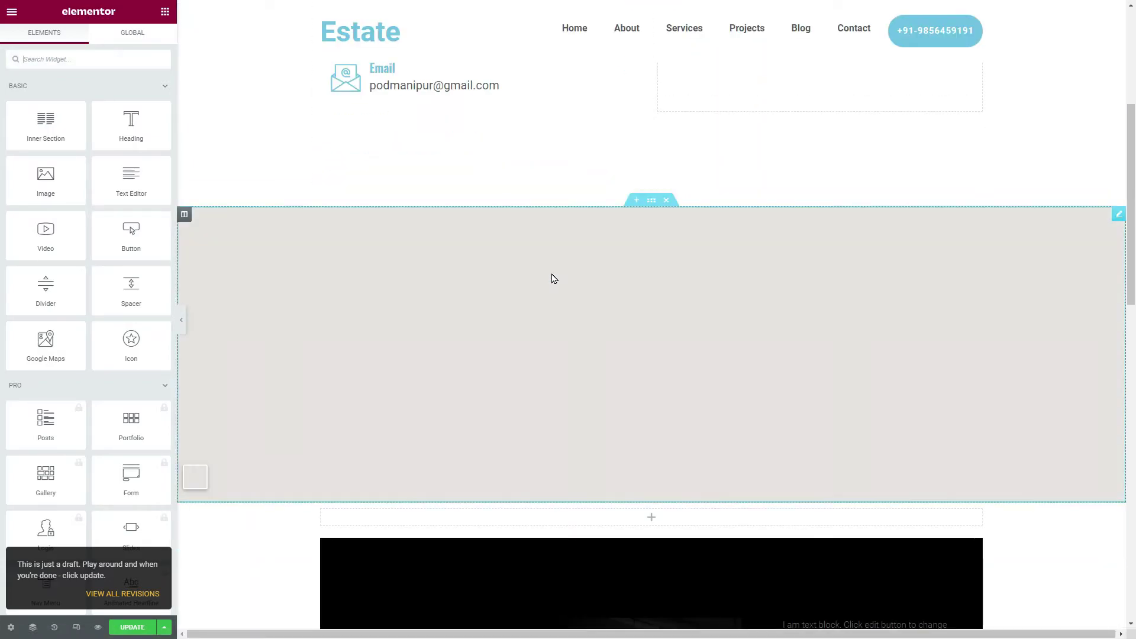
scroll(538, 295, "down", 2)
scroll(532, 313, "down", 4)
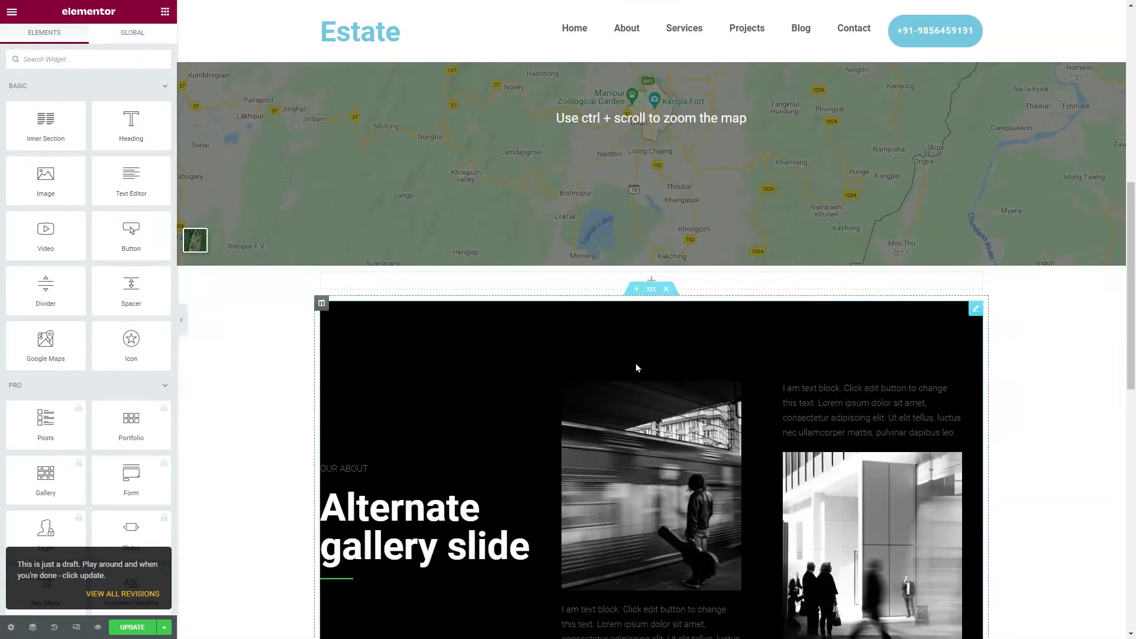
scroll(545, 399, "down", 1)
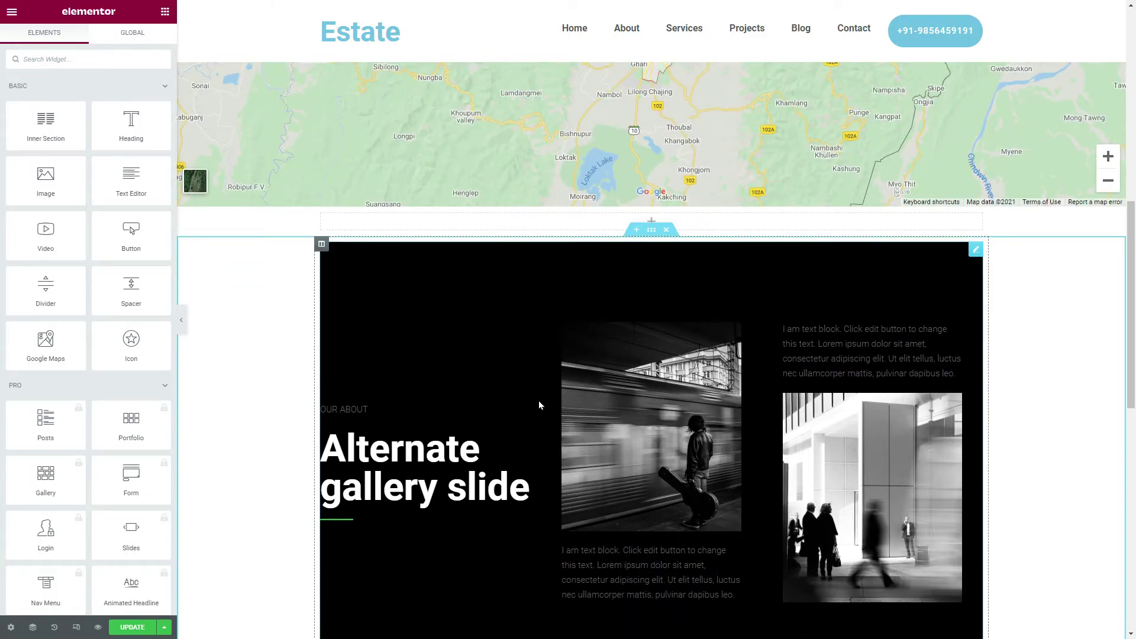
Add a Tabs widget below the map and replace Tab #1's text with the template shortcode.
left_click(112, 61)
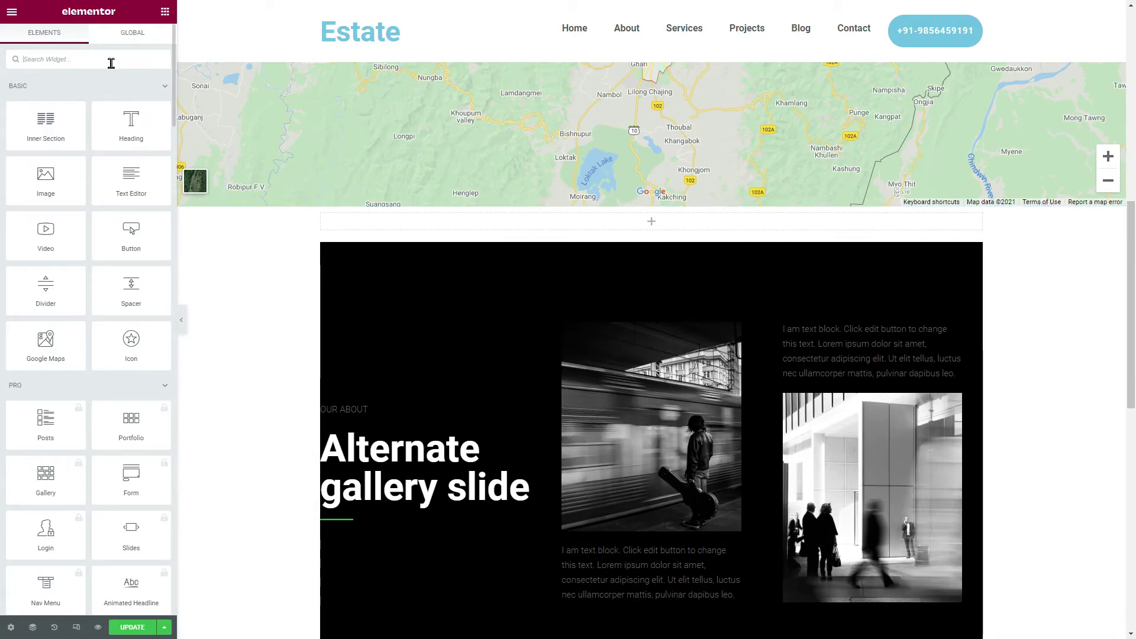
type("tab")
left_click_drag(46, 101, 645, 225)
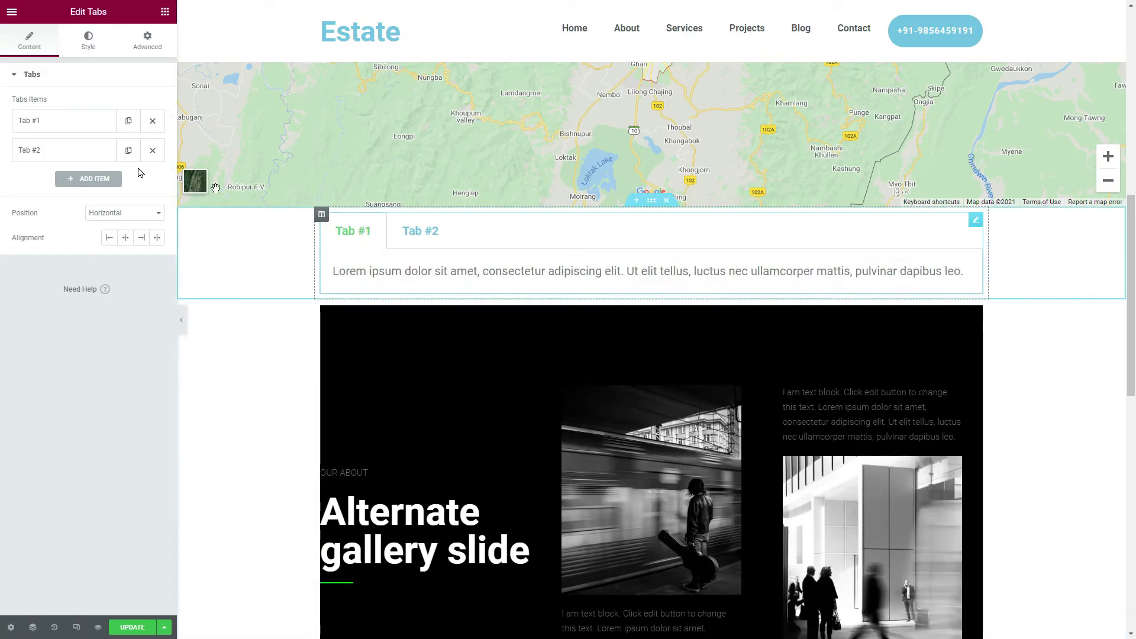
left_click(80, 125)
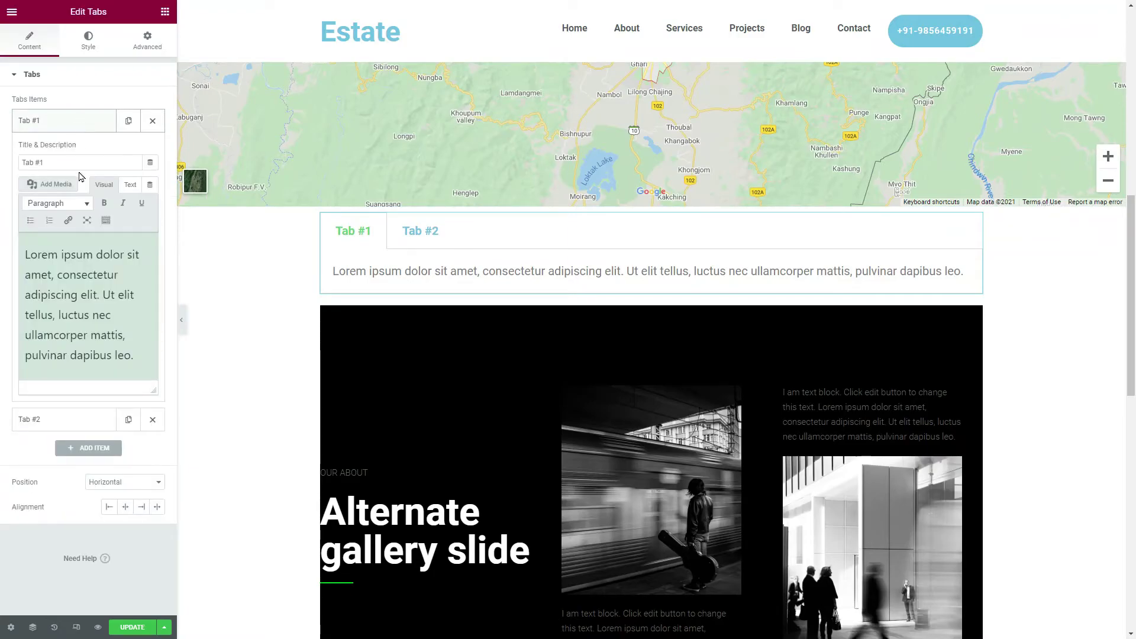
key("ctrl+a")
key("BackSpace")
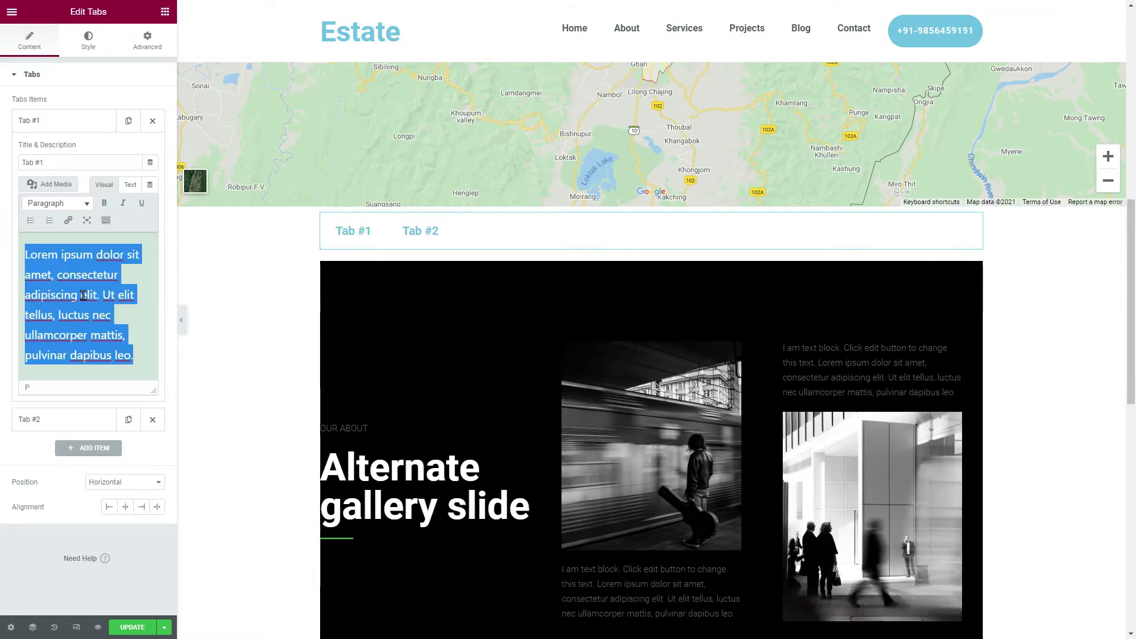
key("ctrl+v")
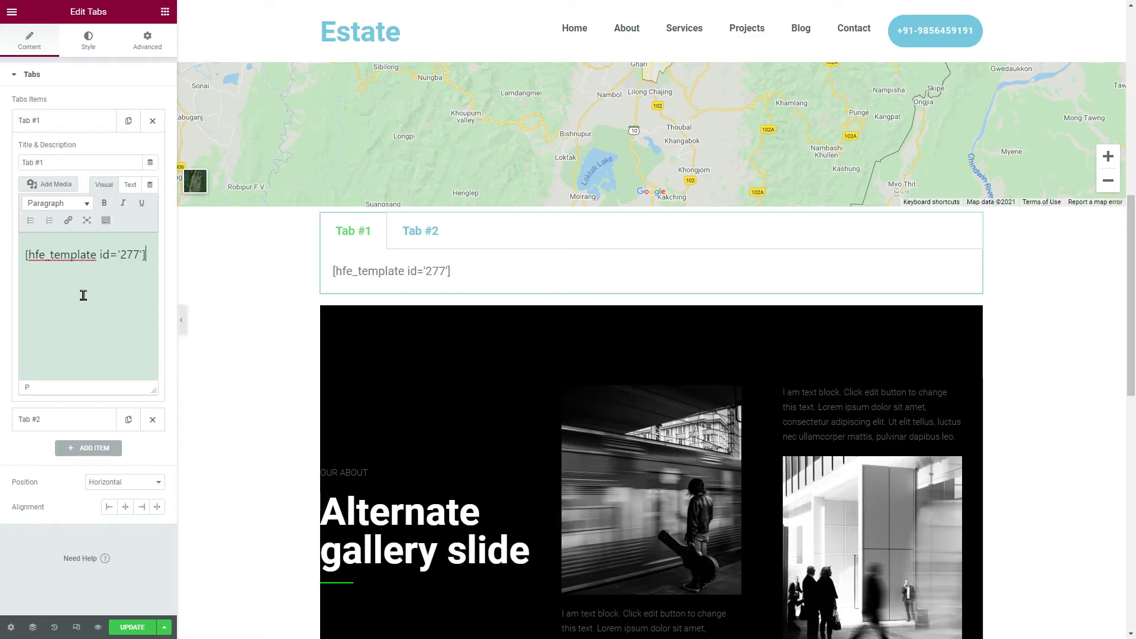
left_click(164, 12)
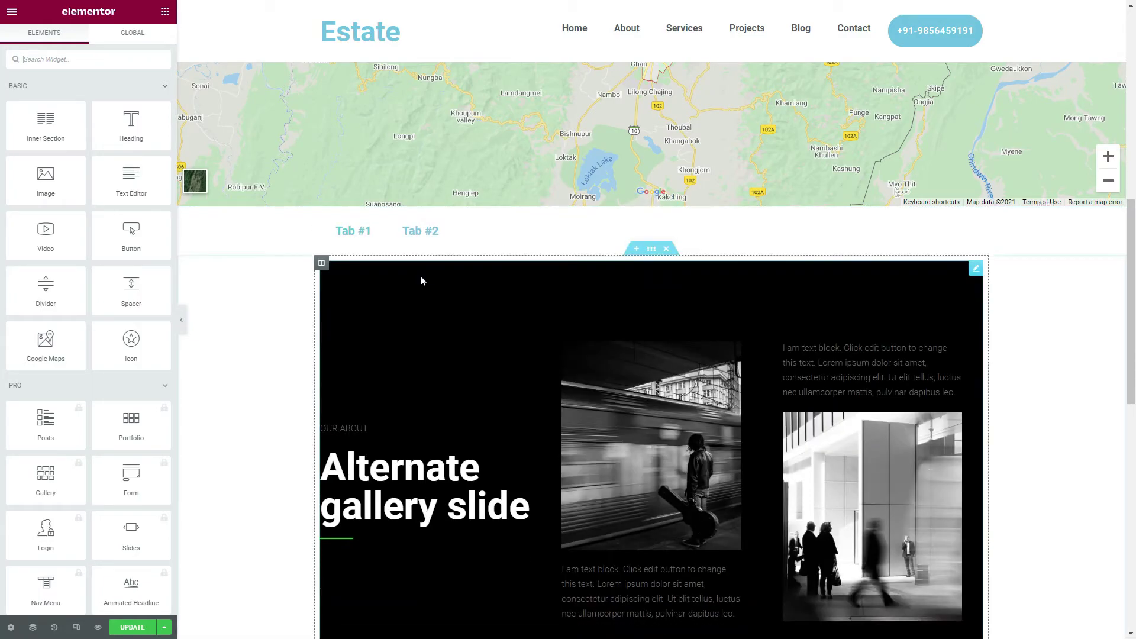
Scroll the canvas to review Tab #1 rendering the Alternate gallery slide template.
scroll(421, 276, "down", 1)
scroll(562, 276, "down", 1)
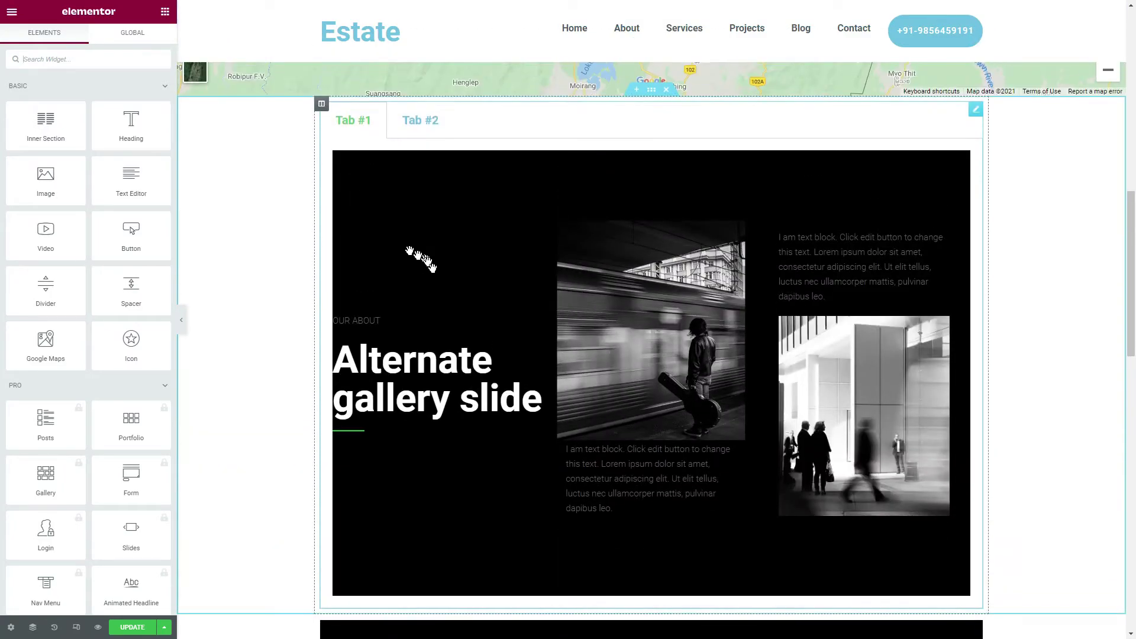
scroll(562, 295, "up", 3)
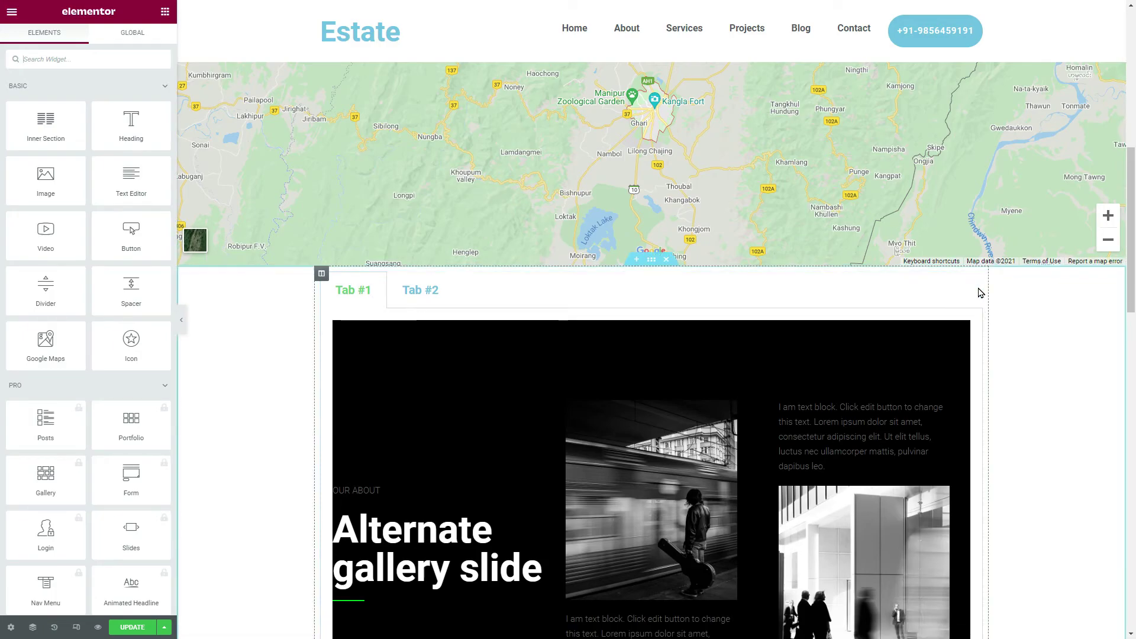
Open Tab #1 in the Tabs widget settings and check its Dynamic Tags options.
left_click(979, 288)
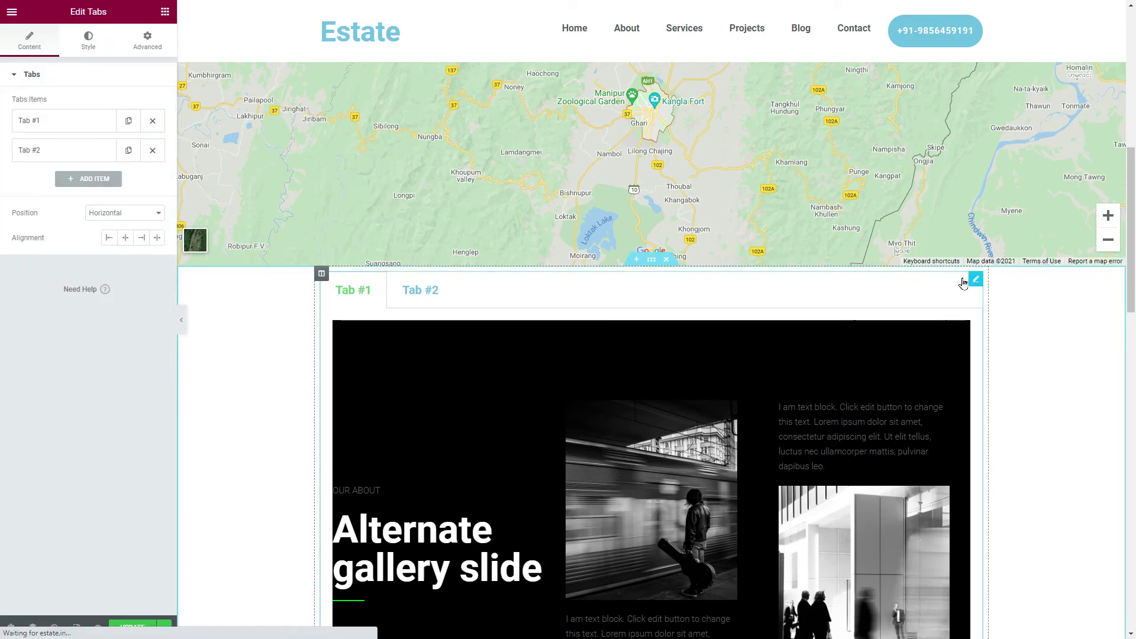
left_click(82, 126)
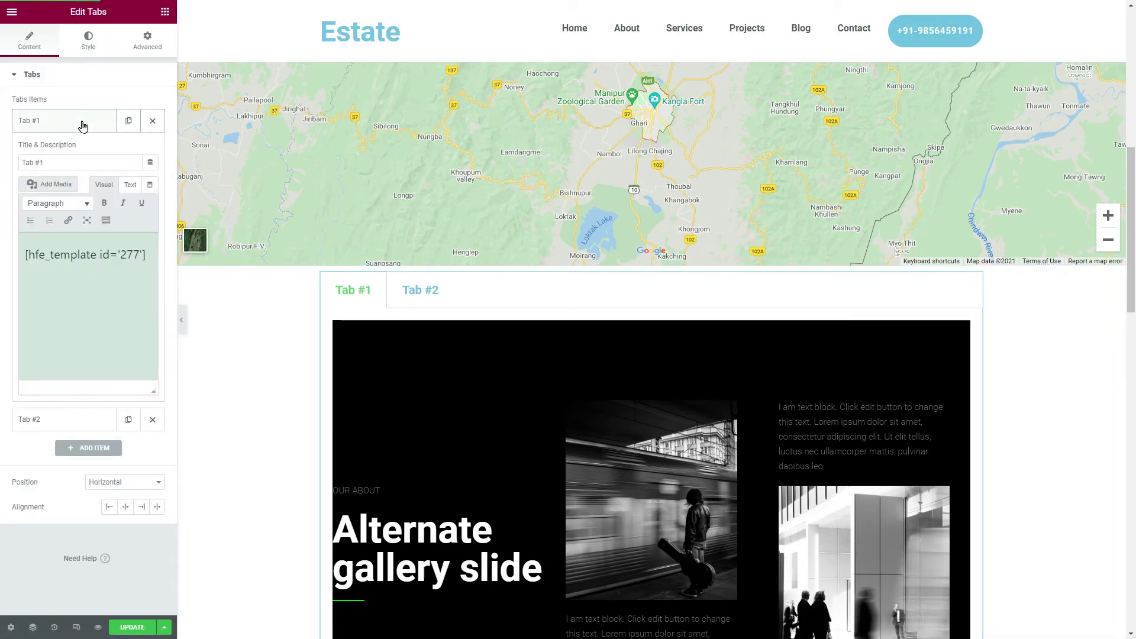
left_click(150, 185)
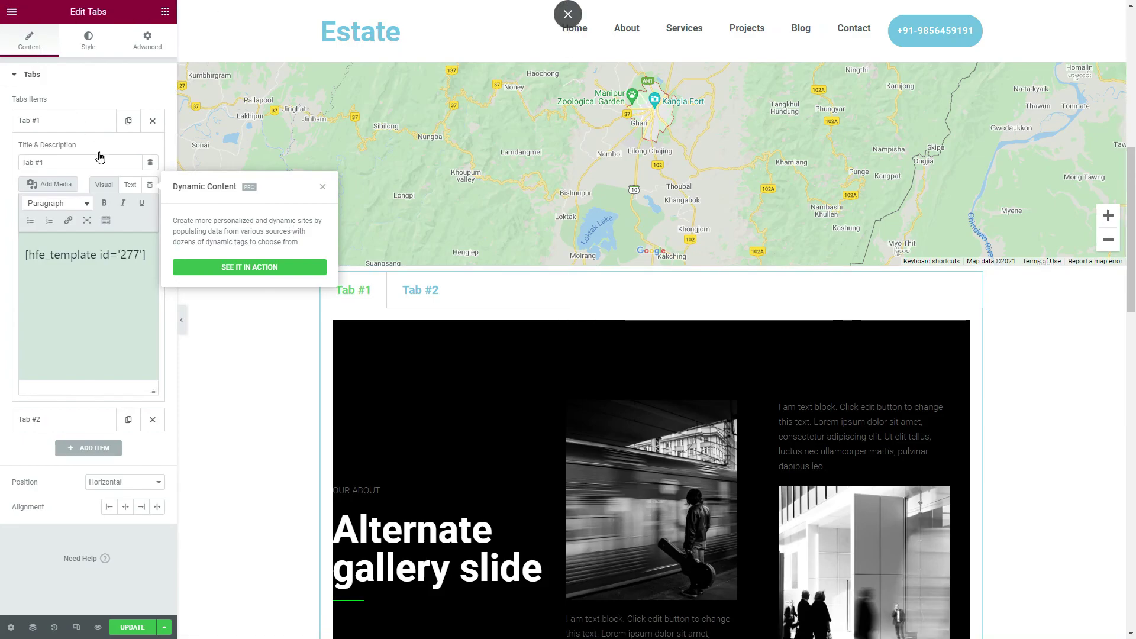
left_click(12, 11)
Exit Elementor to the dashboard, accepting the unsaved-changes warning.
left_click(76, 225)
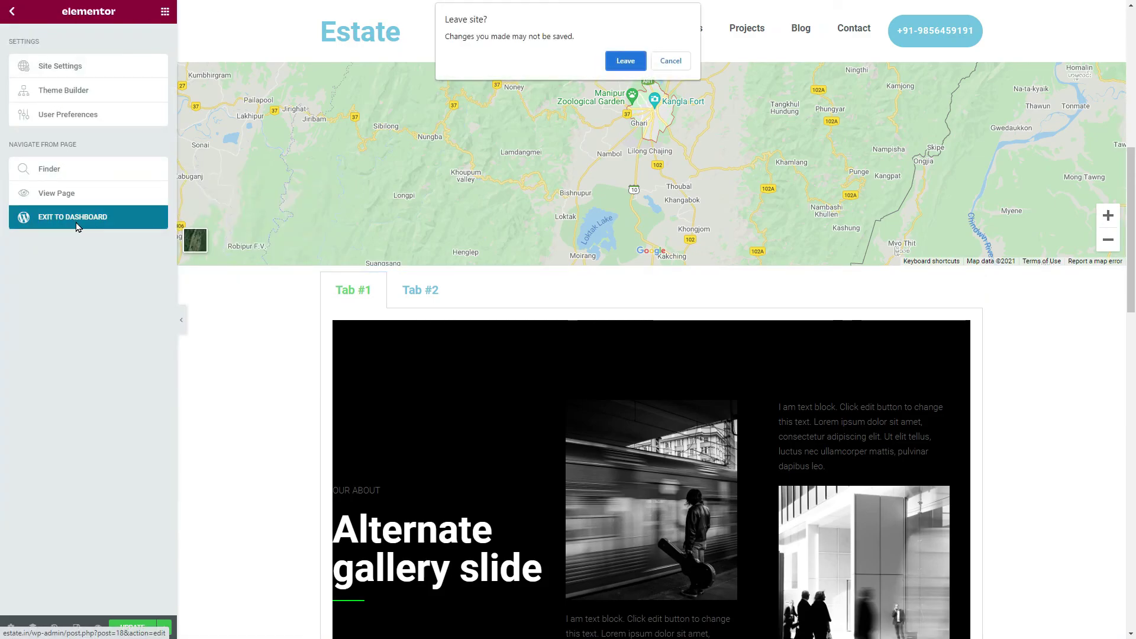
left_click(625, 60)
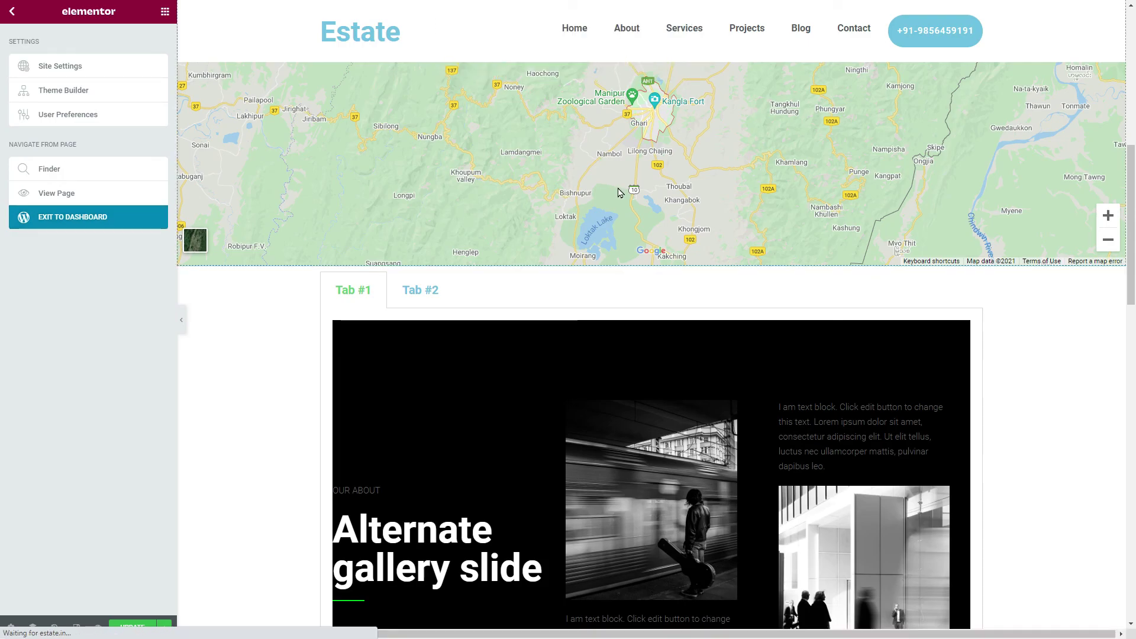